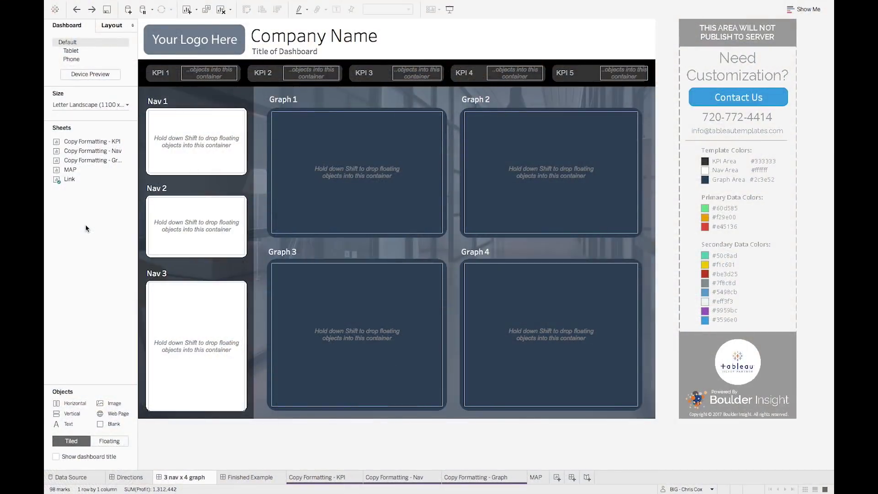
- Place the MAP sheet into the template's Graph 1 placeholder
drag(70, 170, 325, 211)
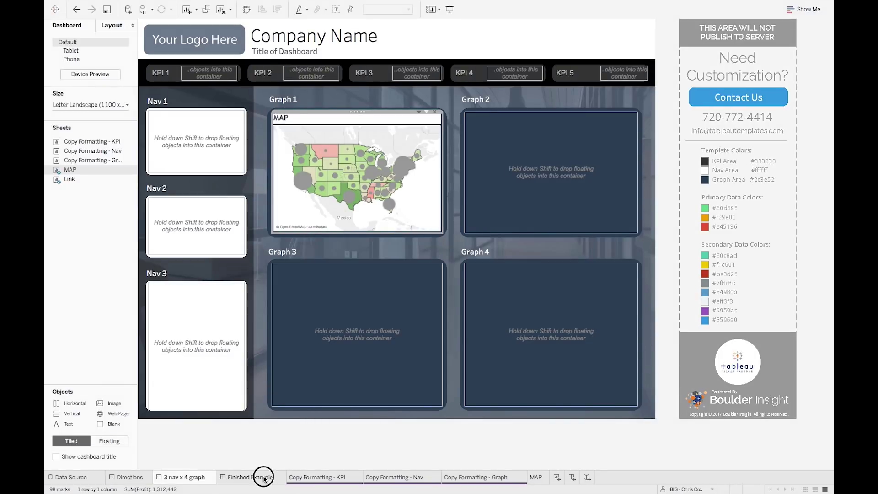
- Switch to the Finished Example dashboard showing the completed Superstore KPIs and charts
click(265, 478)
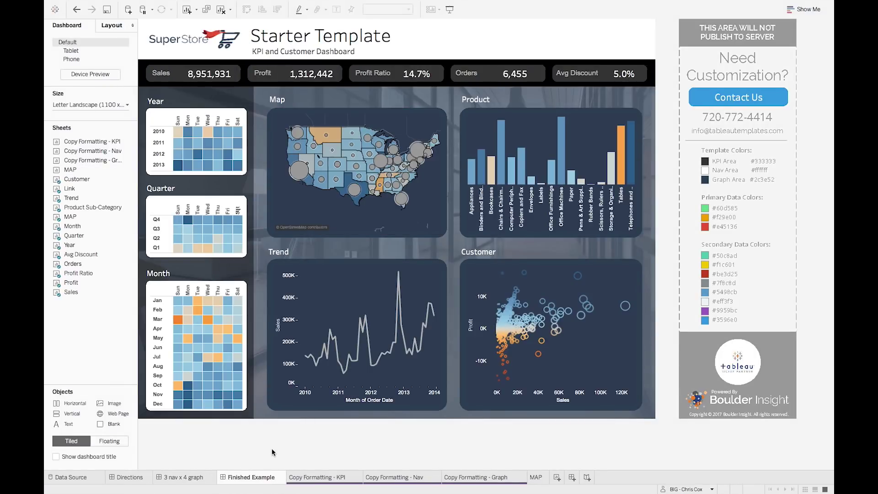